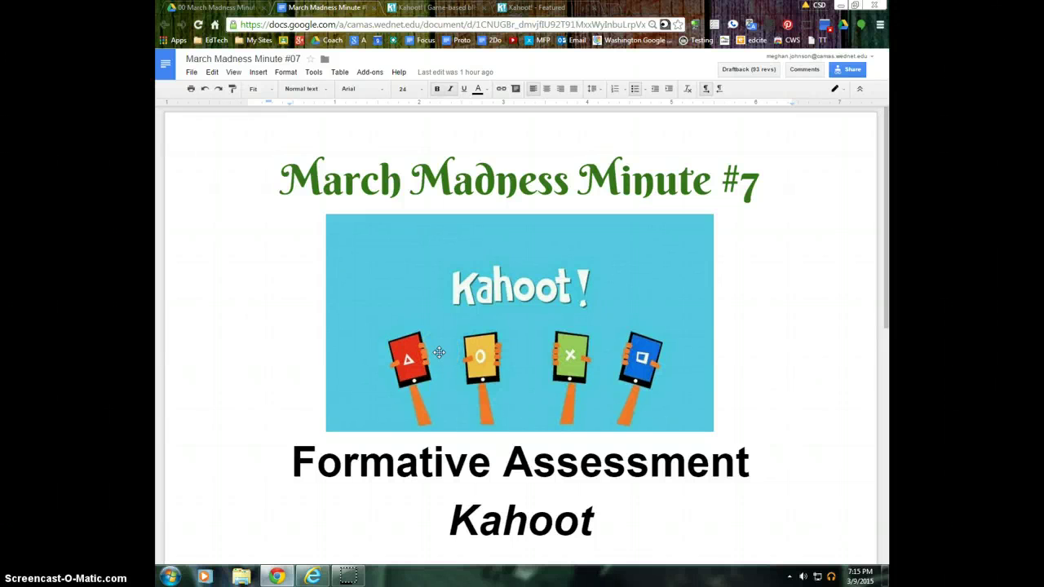
Read through the document's bullet points about Kahoot and switch to the getkahoot.com home page
scroll(439, 351, "down", 3)
scroll(441, 356, "down", 2)
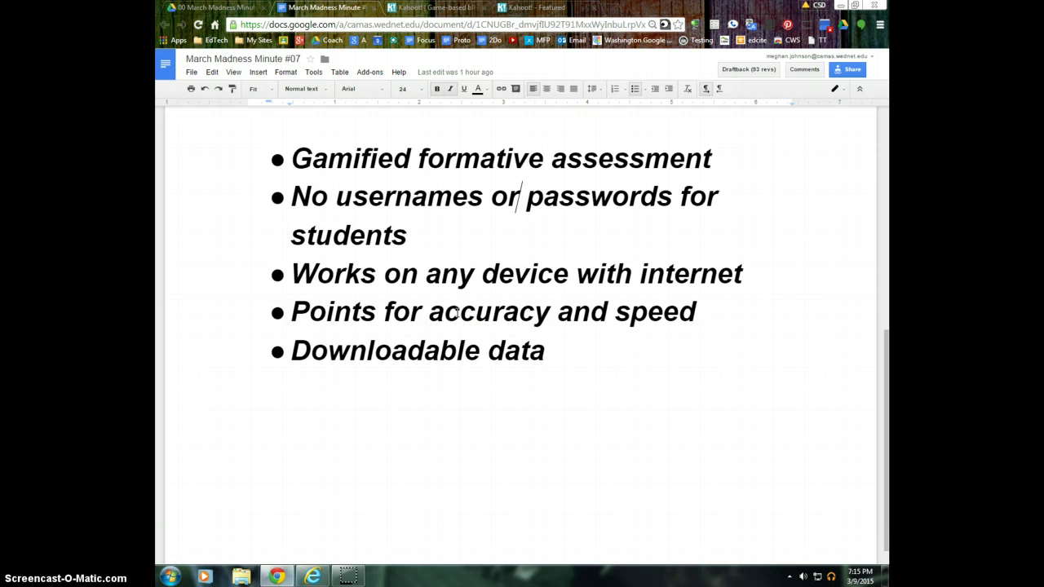
left_click(437, 10)
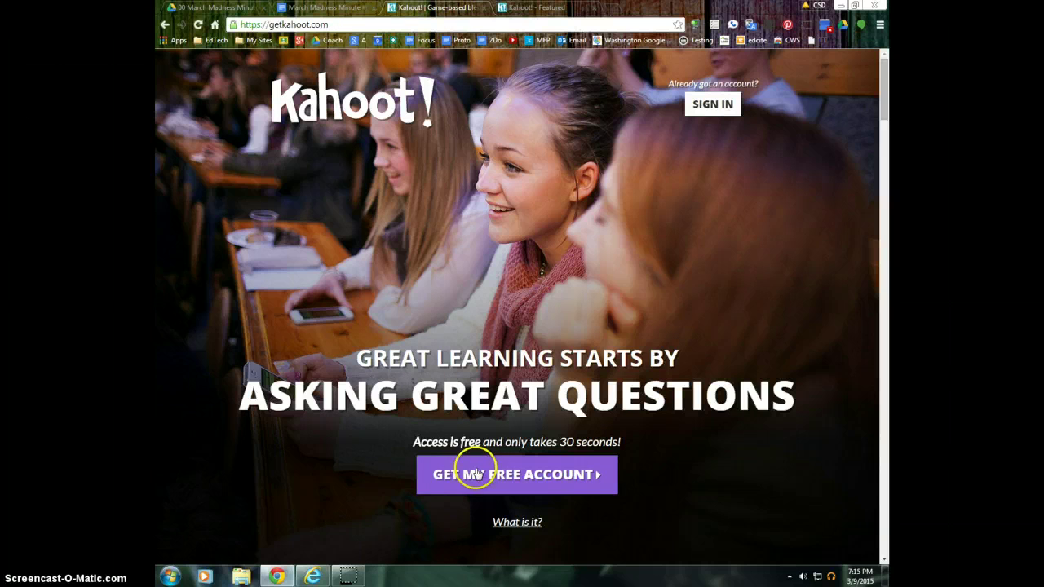
Open the Logo Quiz details from the featured public Kahoots
left_click(534, 10)
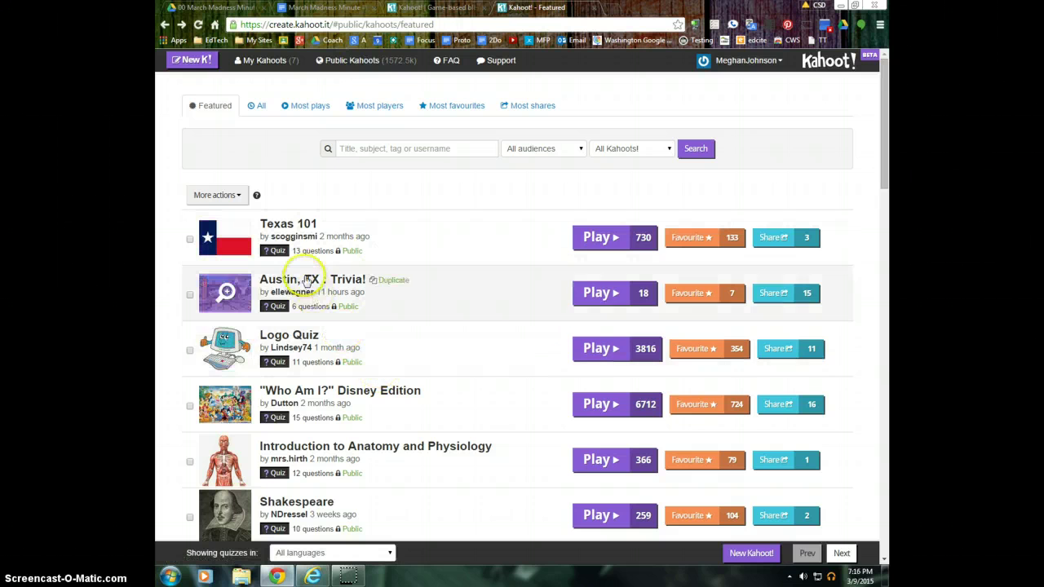
left_click(290, 336)
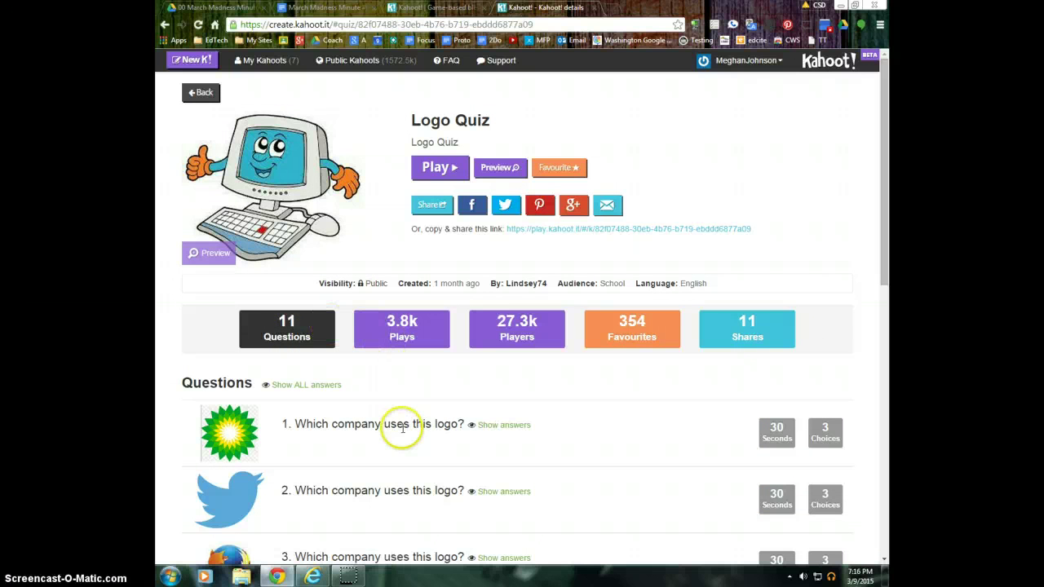
Show the answers to question 1 of the Logo Quiz and look through its question list
scroll(403, 429, "down", 3)
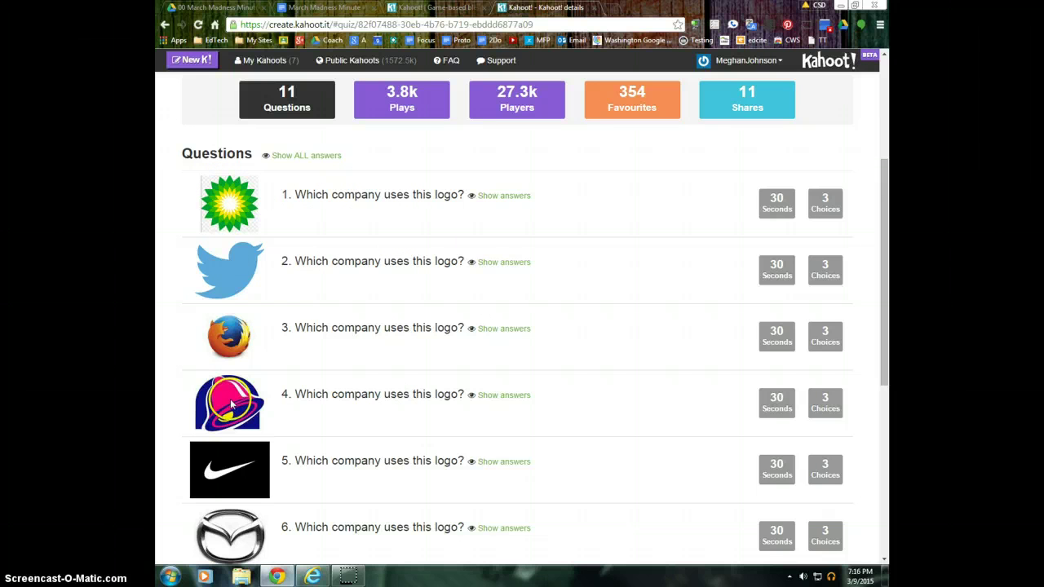
left_click(504, 197)
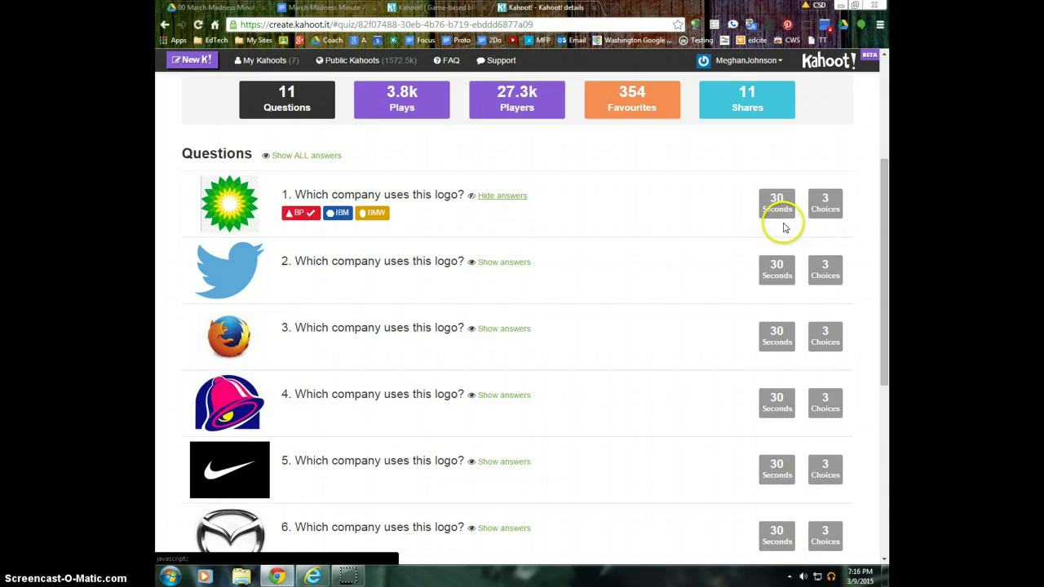
scroll(788, 469, "down", 5)
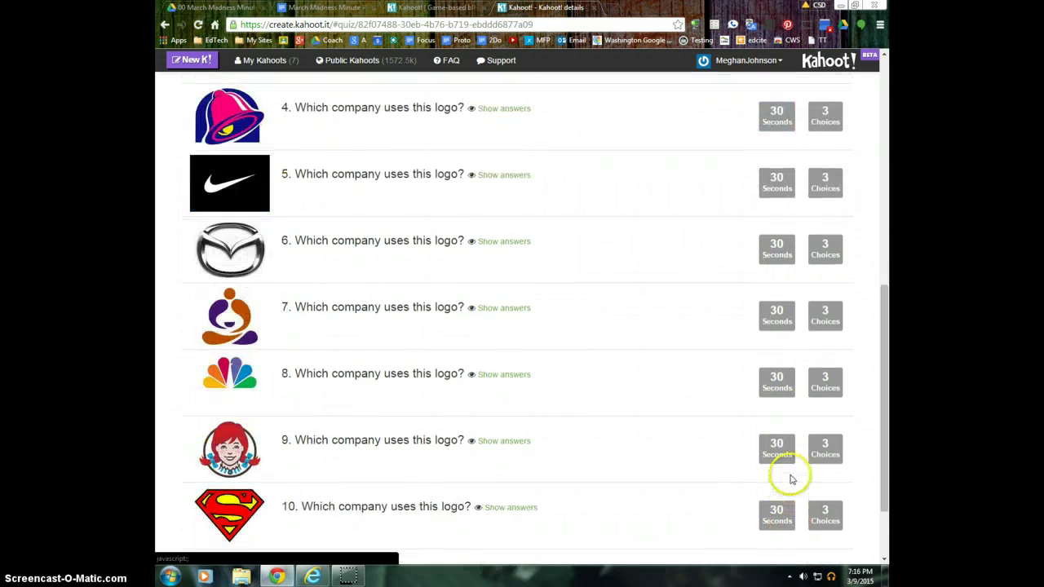
scroll(789, 478, "up", 6)
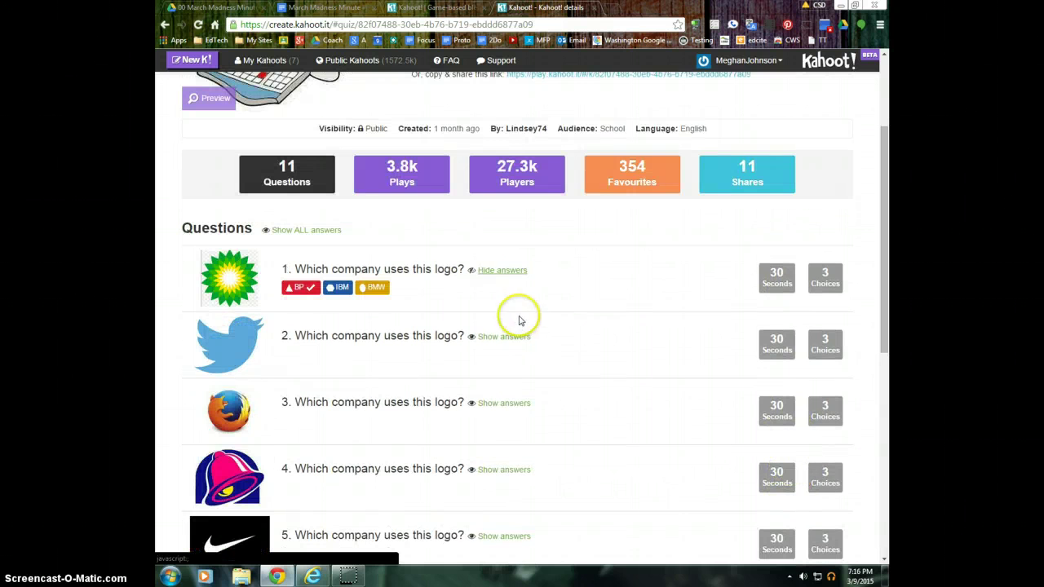
Play the Logo Quiz and launch its game lobby with the default options
scroll(531, 310, "up", 2)
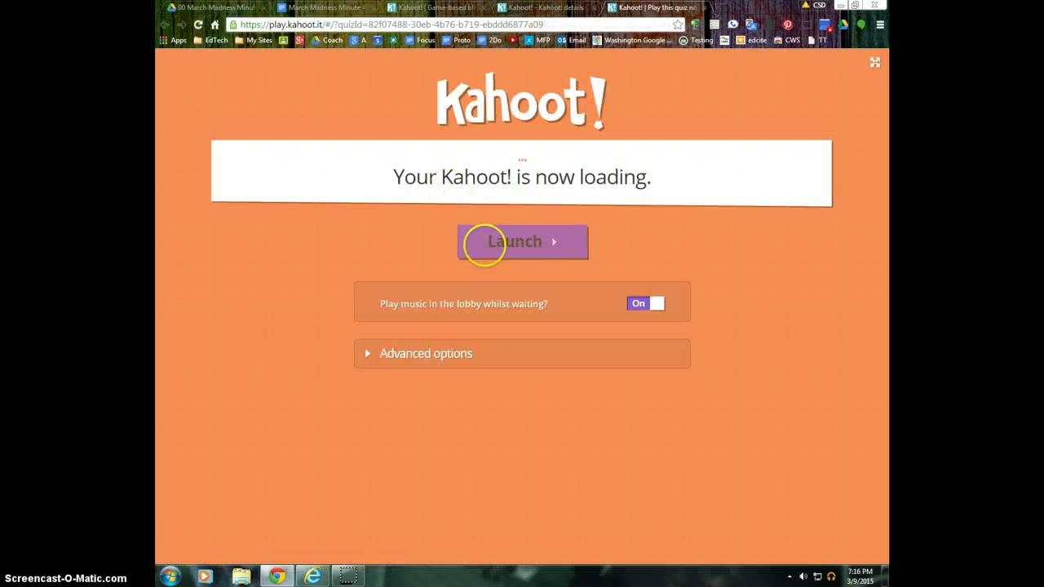
left_click(487, 240)
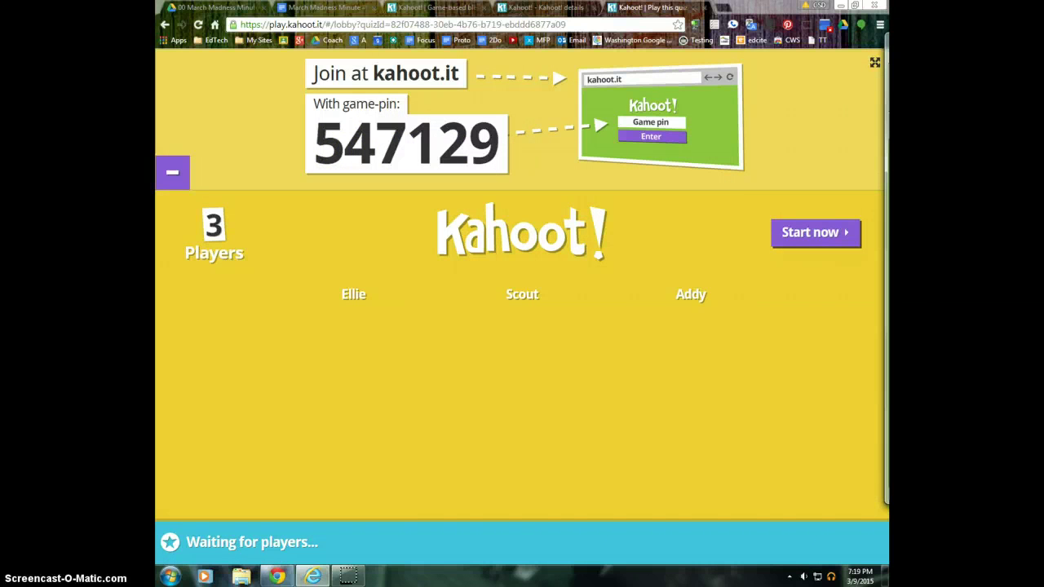
Check the student's joined-game window, move it aside, and start the game from the lobby
left_click_drag(889, 137, 369, 139)
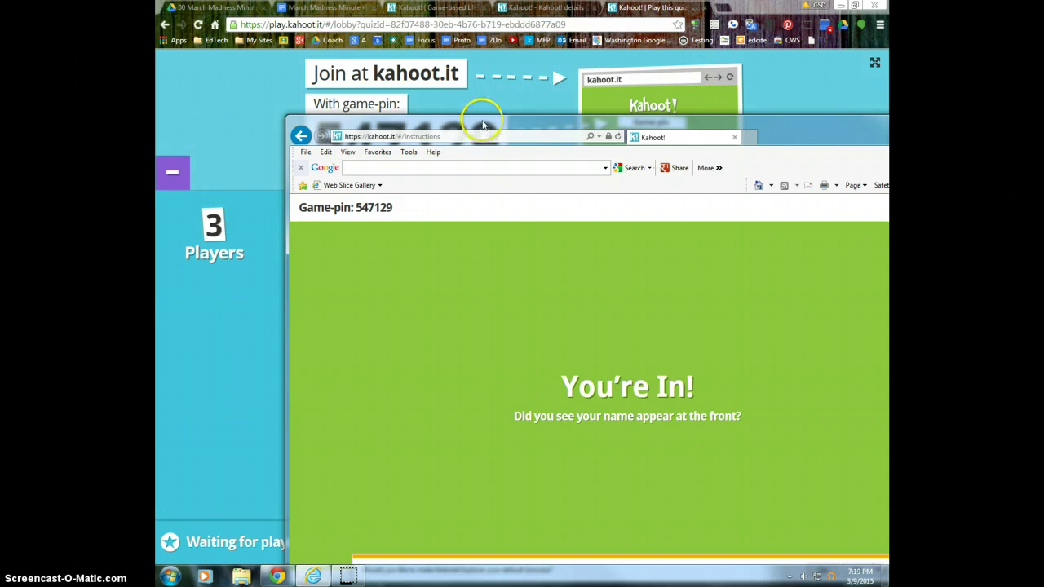
left_click_drag(481, 124, 1035, 124)
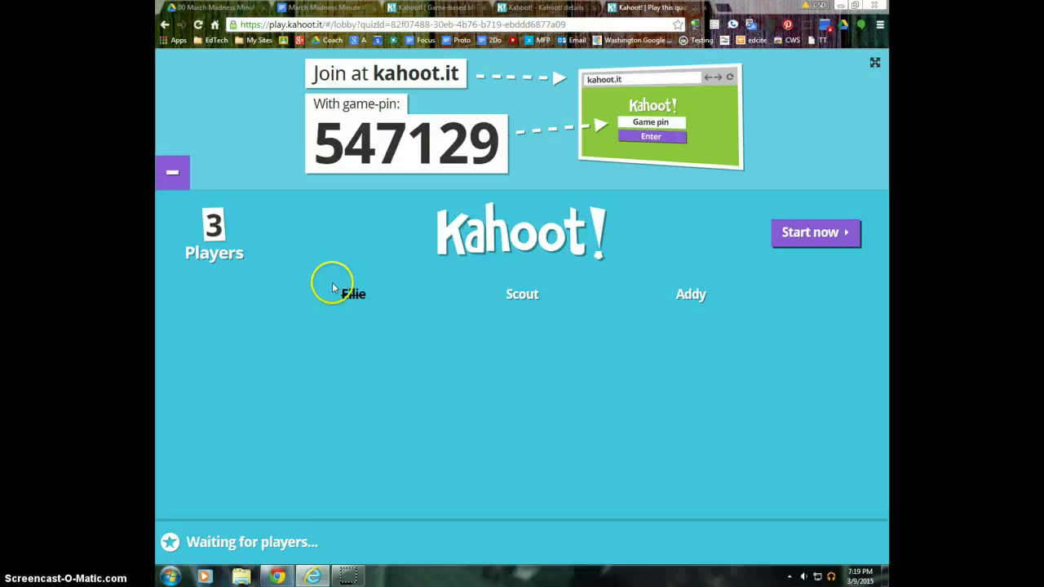
left_click(819, 233)
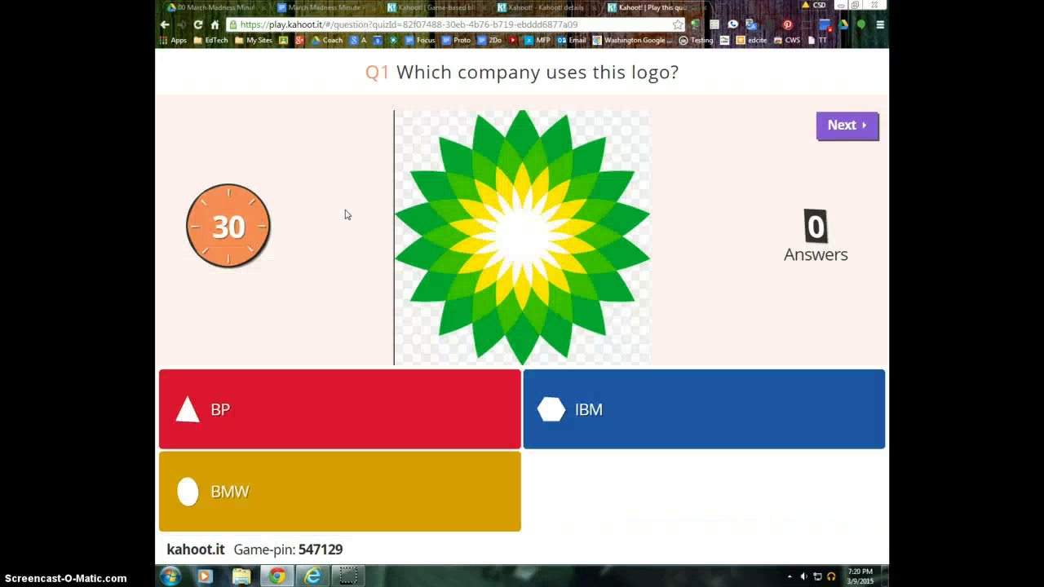
Bring in the student's window, answer question 1 with the red triangle for BP, and move the window out of view
left_click(359, 209)
left_click_drag(888, 131, 682, 79)
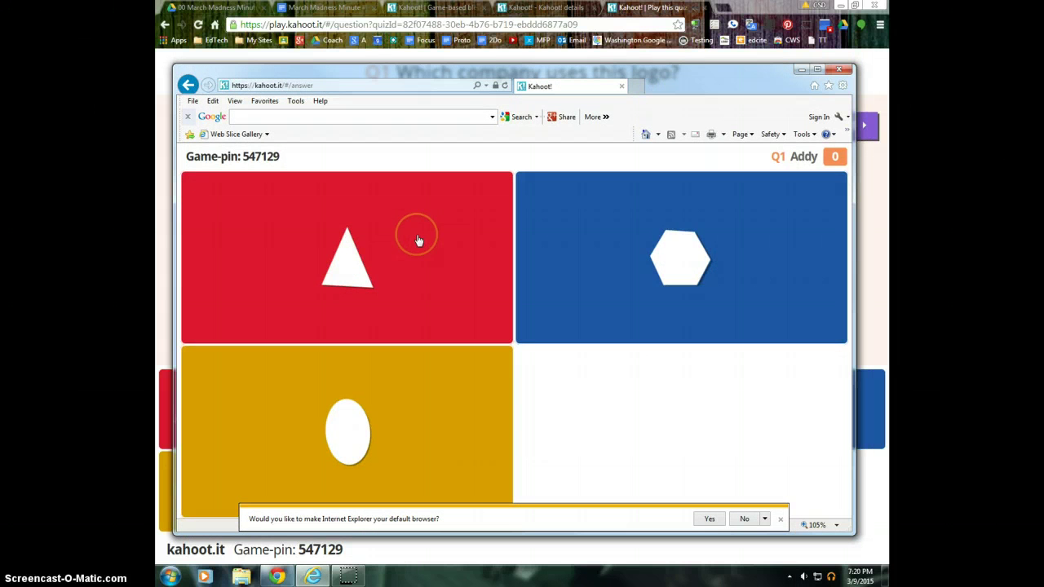
left_click_drag(480, 71, 256, 14)
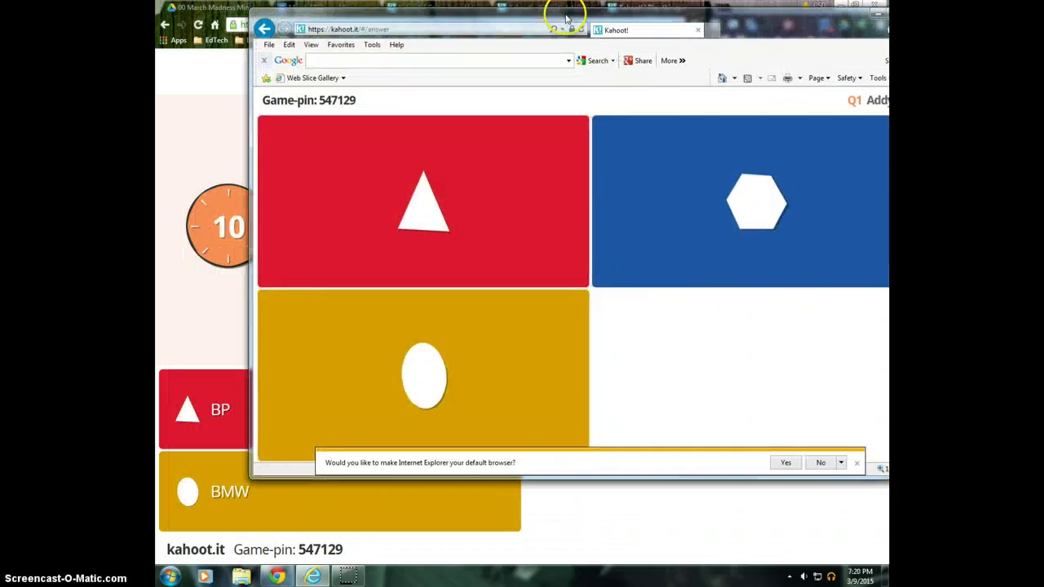
left_click(406, 192)
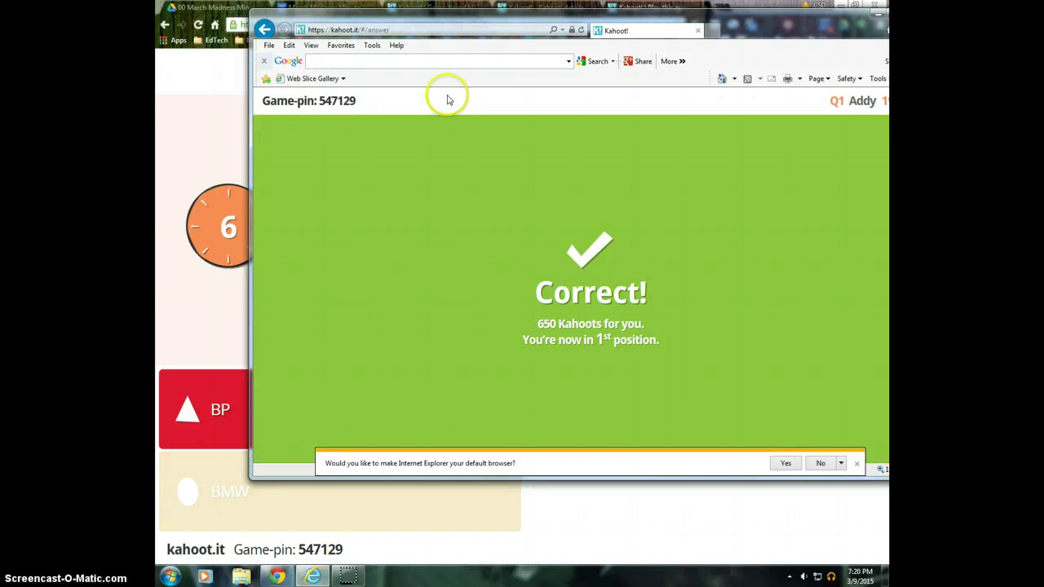
left_click_drag(445, 23, 888, 25)
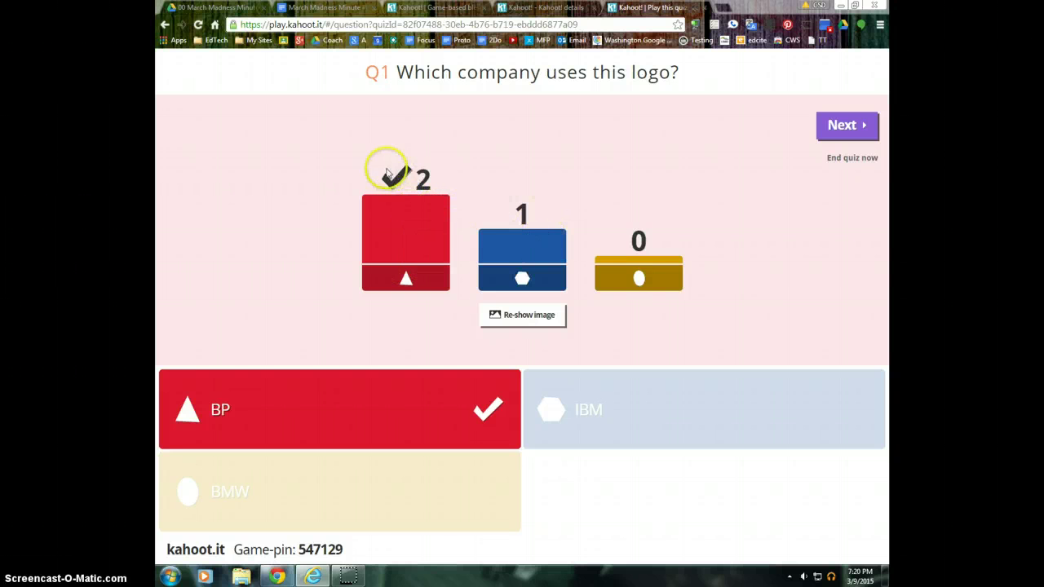
Re-show the question 1 logo image, close it, and continue to the scoreboard
left_click(529, 316)
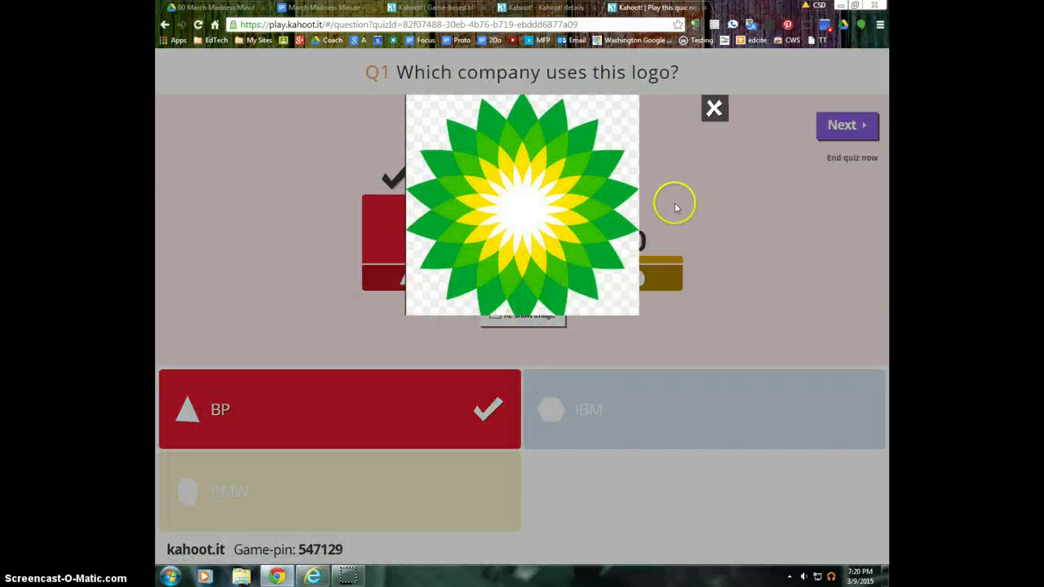
left_click(716, 109)
left_click(856, 129)
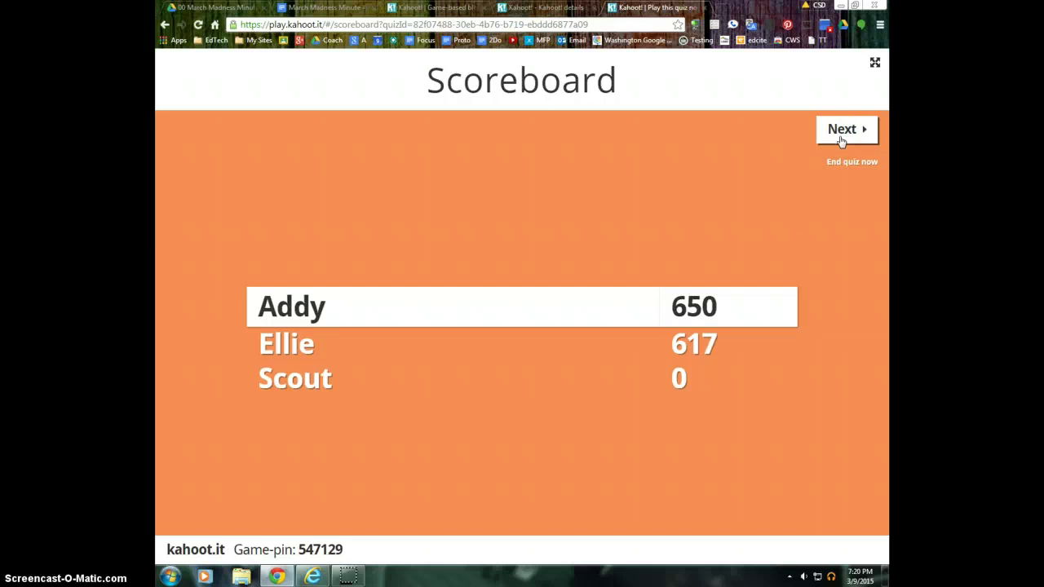
Advance to question 2, answer it with the blue hexagon for twitter in the student's window, and return to the host screen
left_click(843, 130)
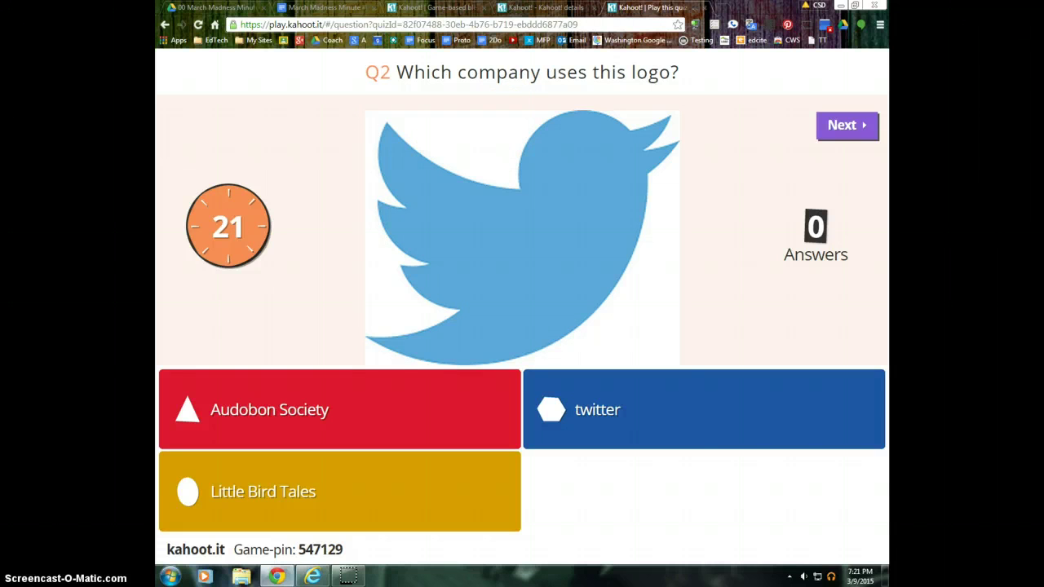
left_click_drag(888, 38, 613, 35)
left_click(575, 202)
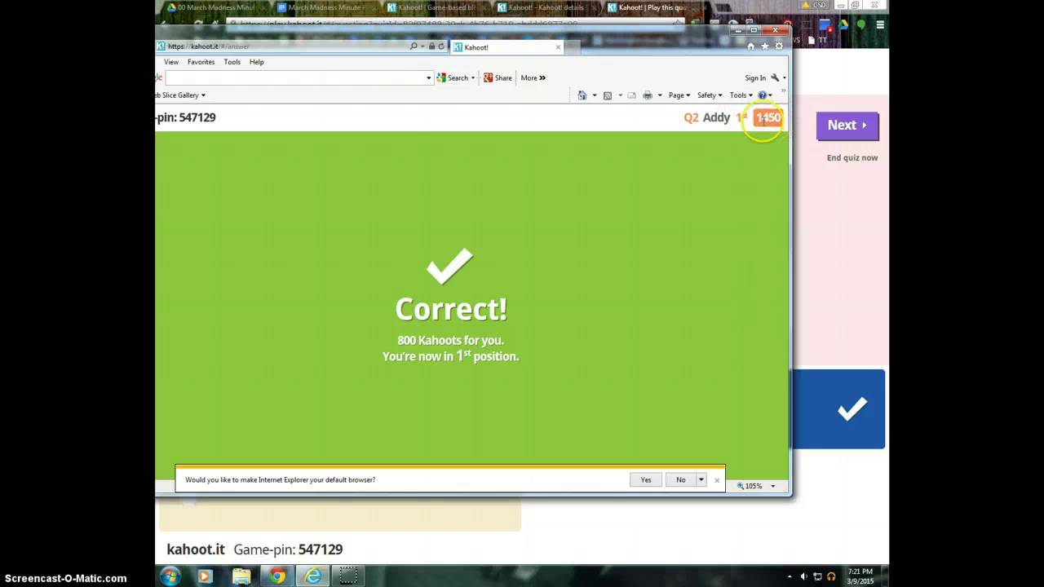
left_click_drag(611, 32, 872, 32)
key("alt+Tab")
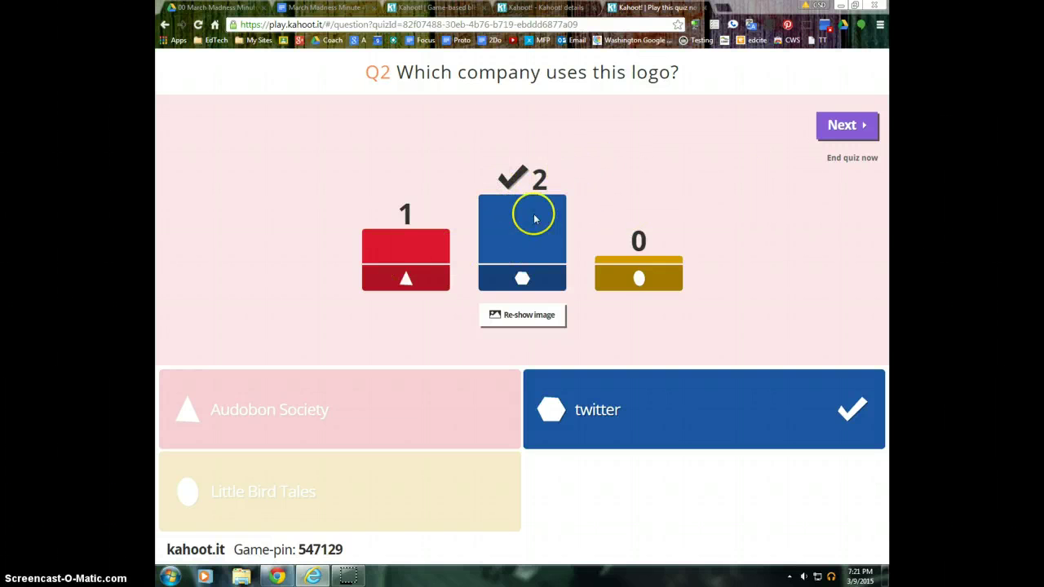
End the quiz from the question 2 scoreboard and proceed through the ratings to the final scoreboard
left_click(842, 130)
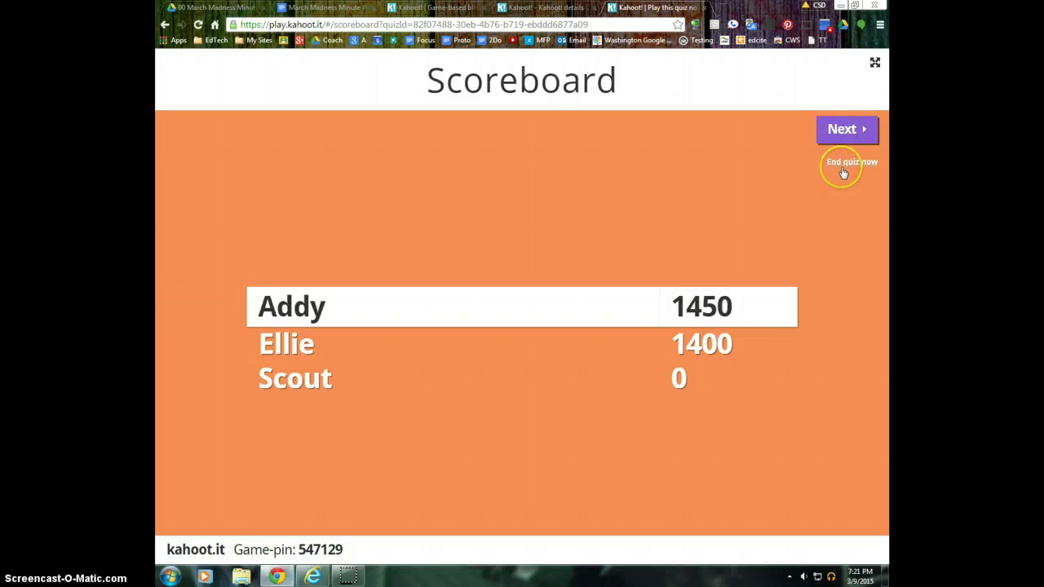
left_click(843, 170)
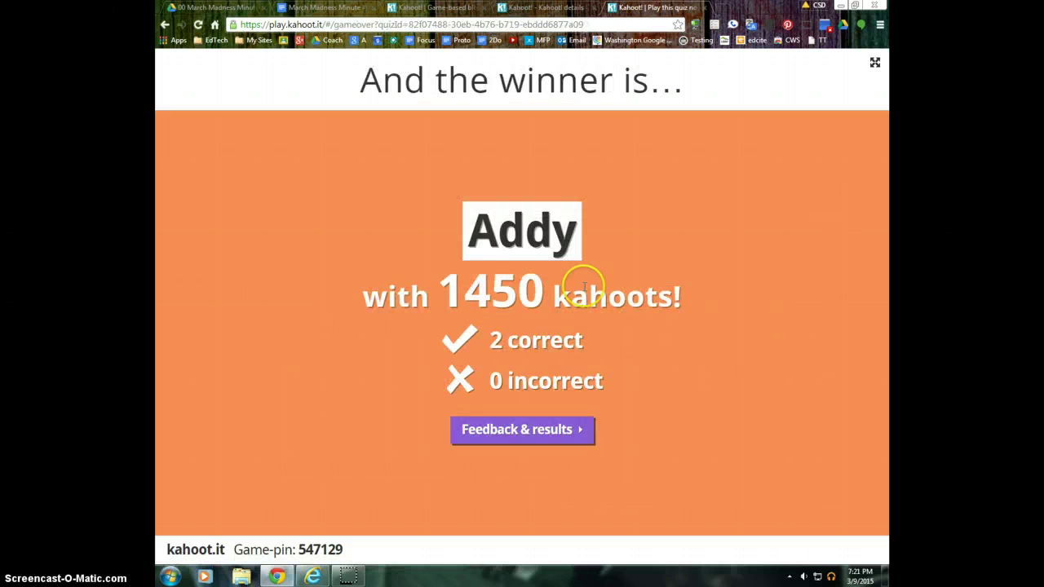
left_click(504, 438)
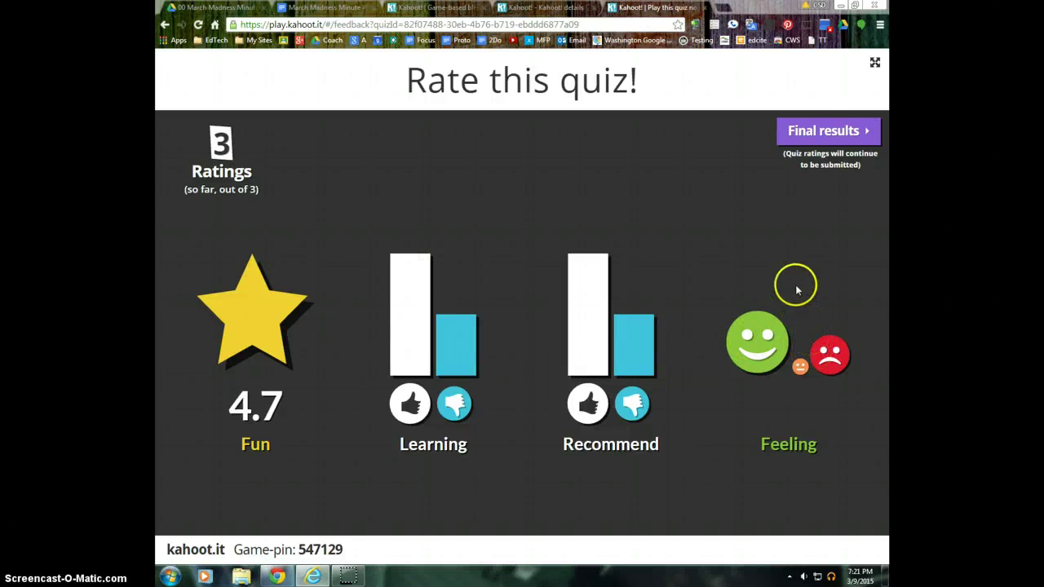
left_click(828, 132)
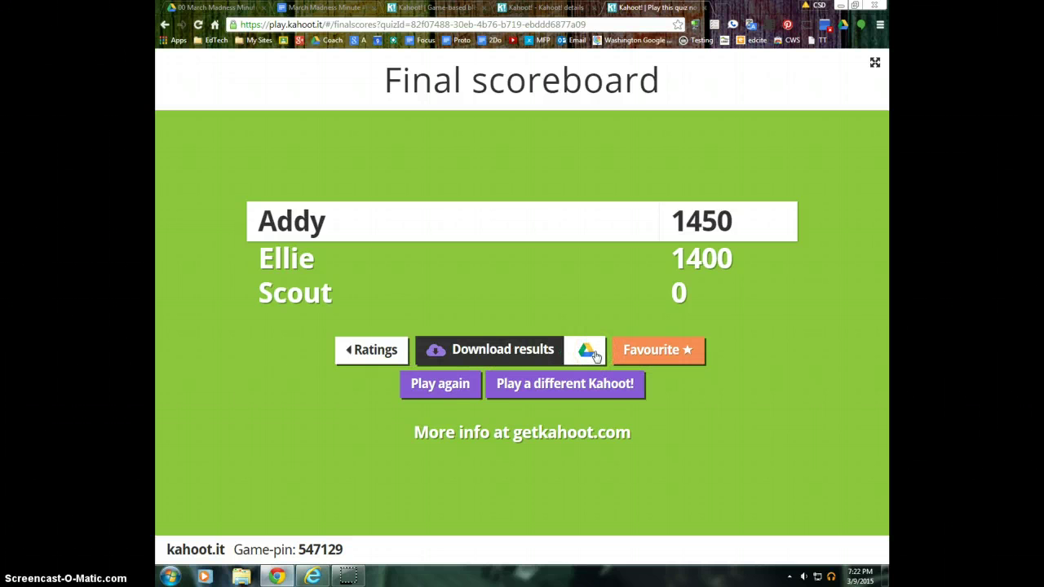
Download the quiz results and review the Ratings and Q1 sheets of the workbook in Excel
left_click(440, 352)
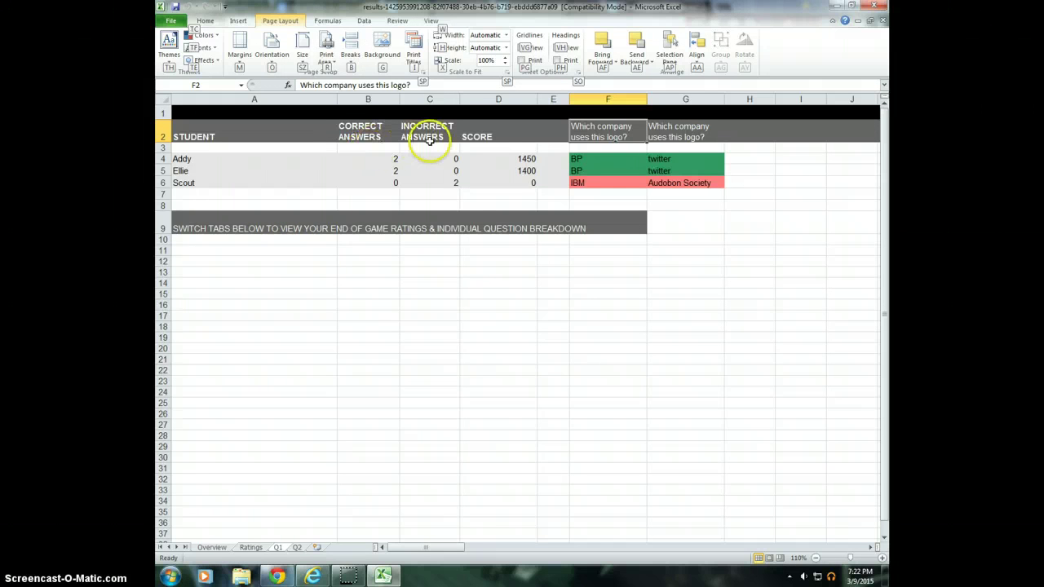
left_click(250, 548)
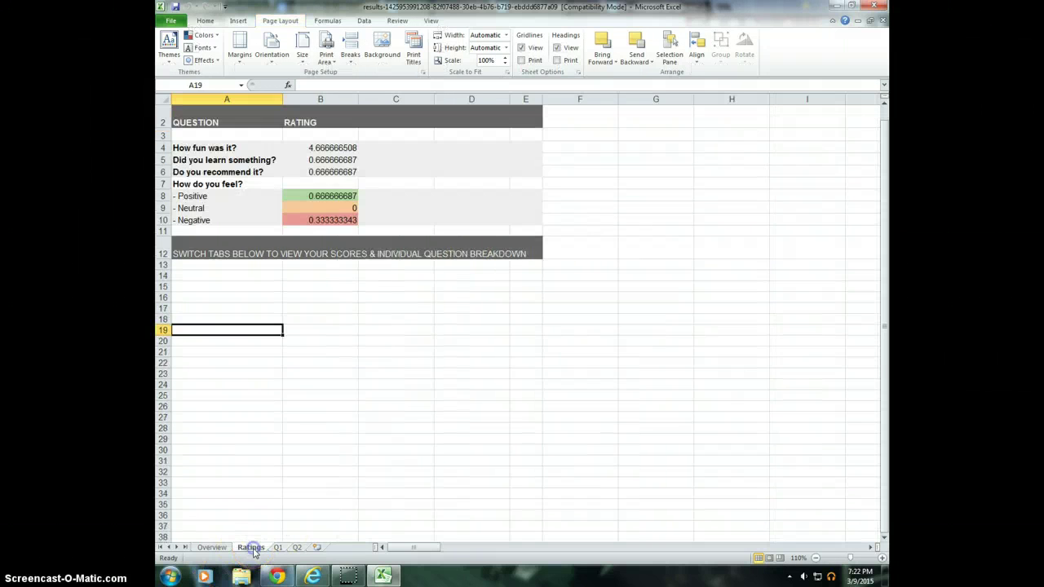
left_click(277, 549)
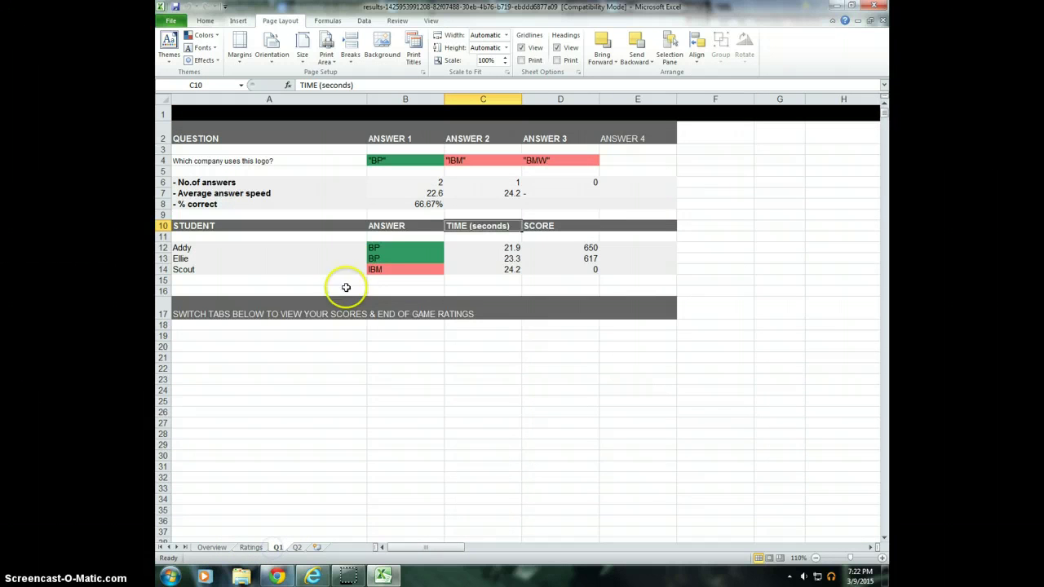